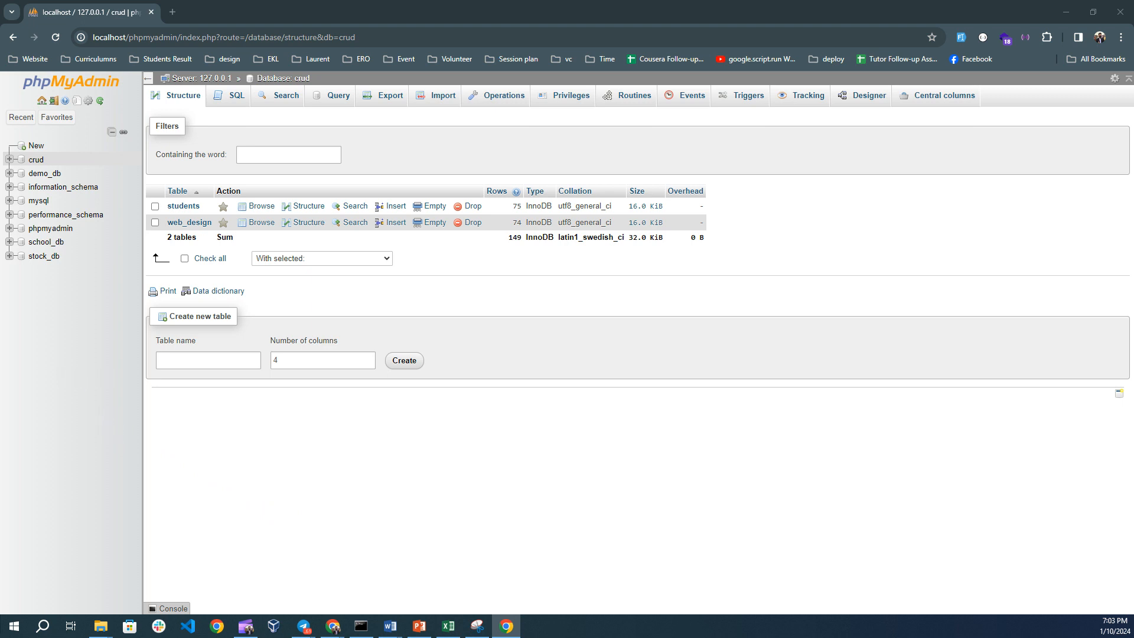
# - Open students.csv in Excel and look through the file formats available for saving it in the Downloads folder
pyautogui.press('super+e')
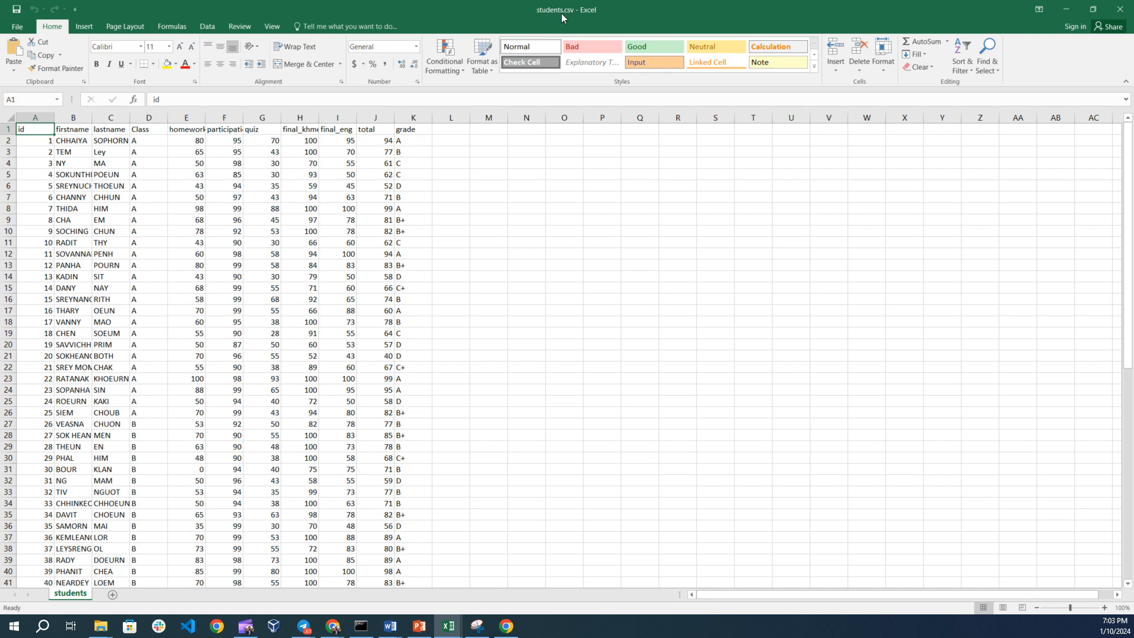
pyautogui.click(18, 27)
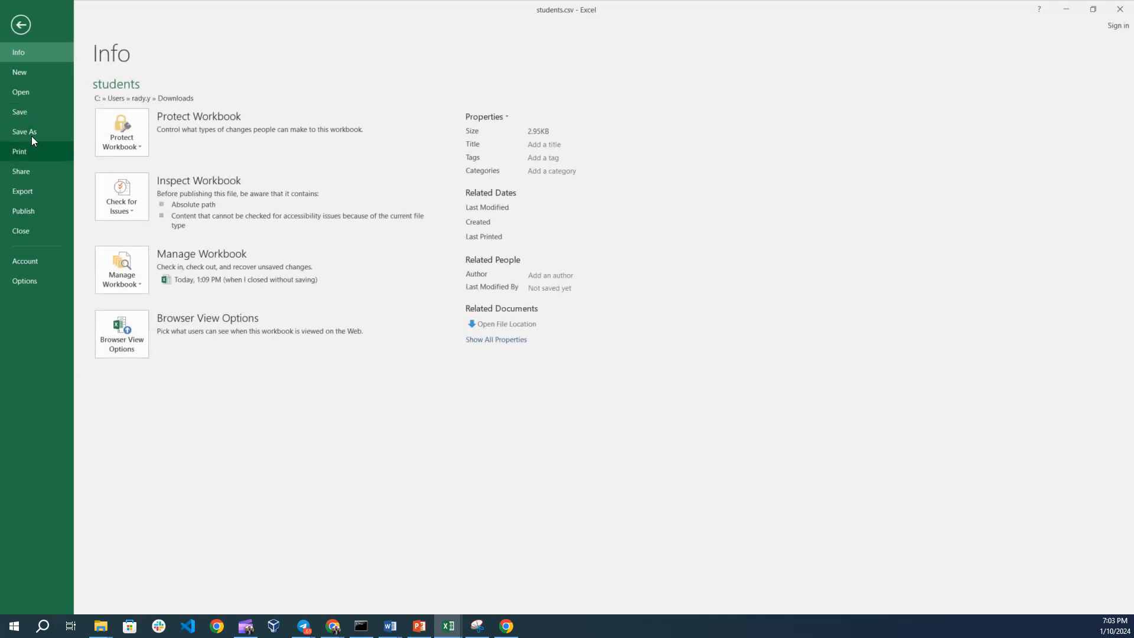
pyautogui.click(31, 135)
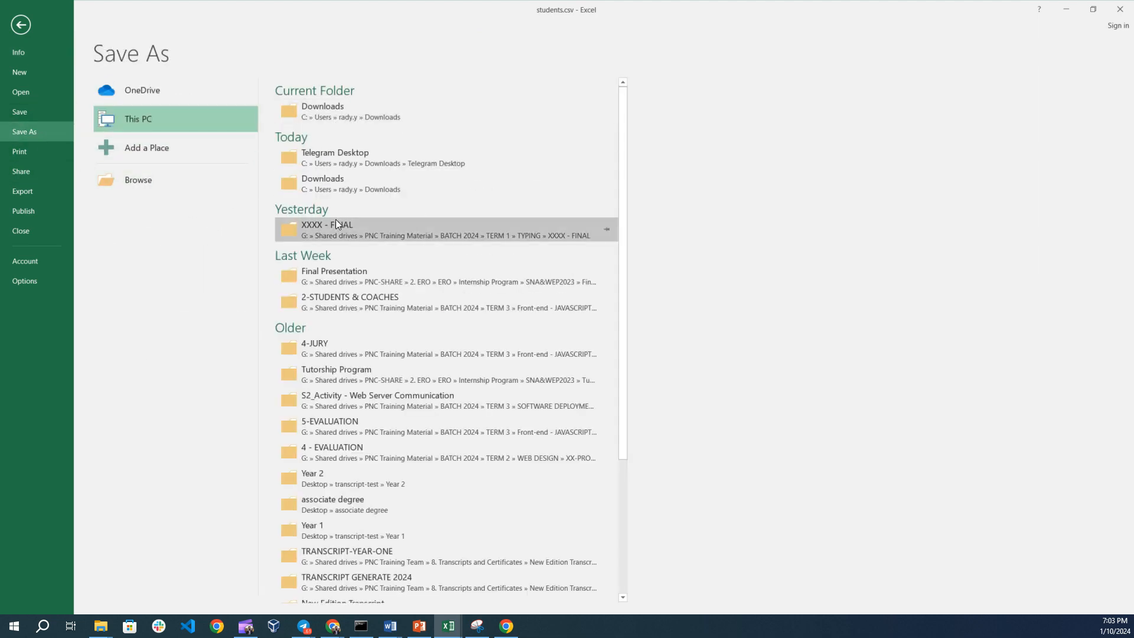
pyautogui.click(24, 28)
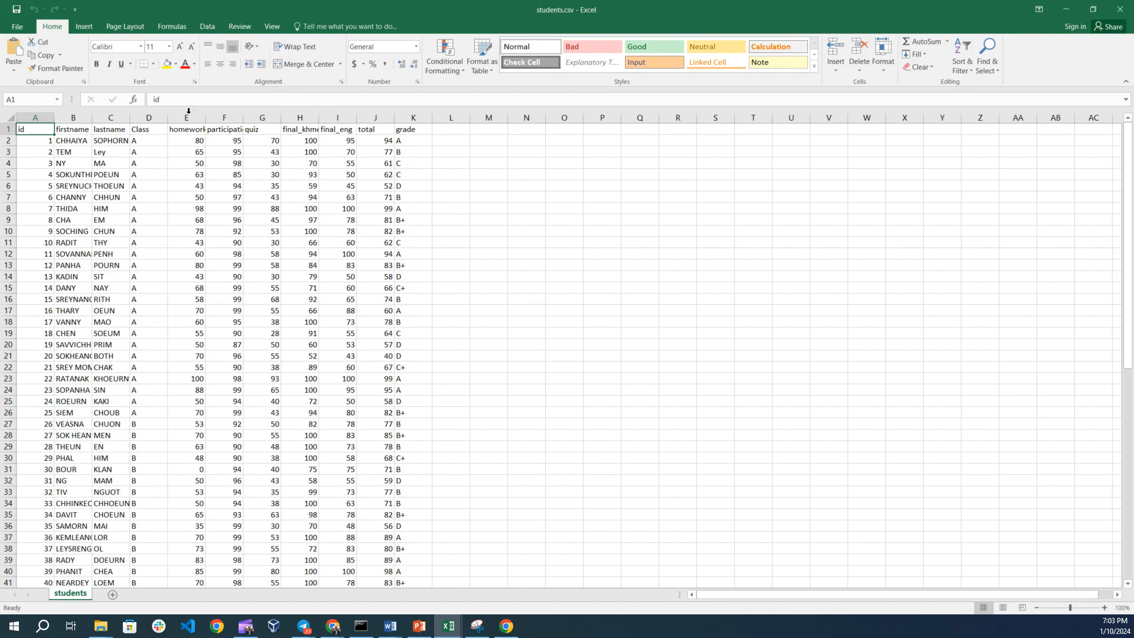
pyautogui.click(17, 26)
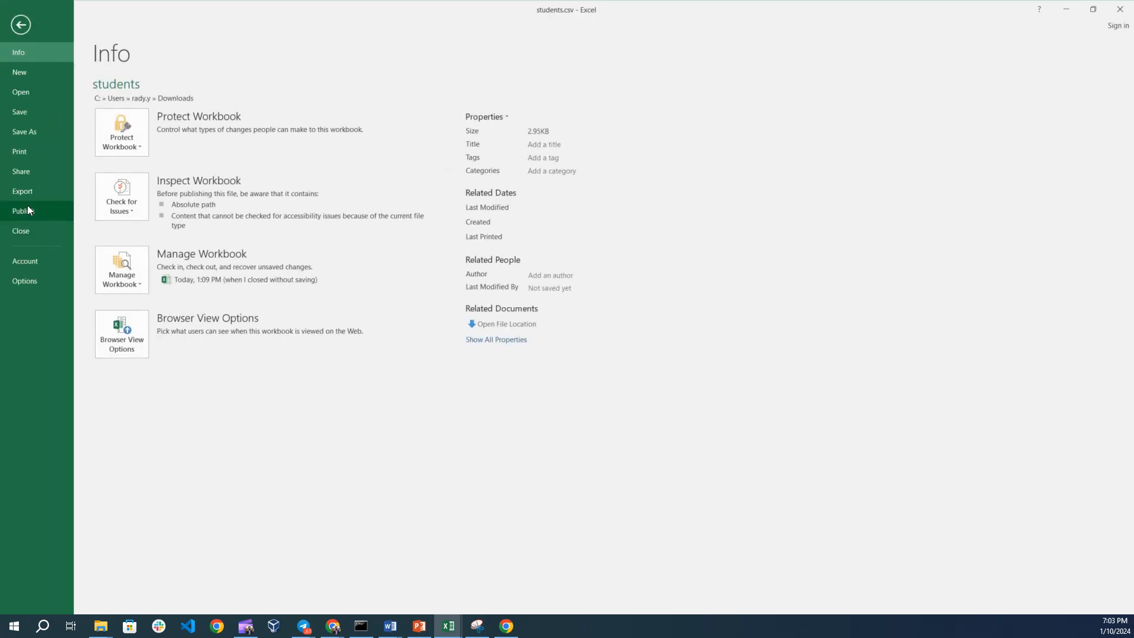
pyautogui.click(25, 131)
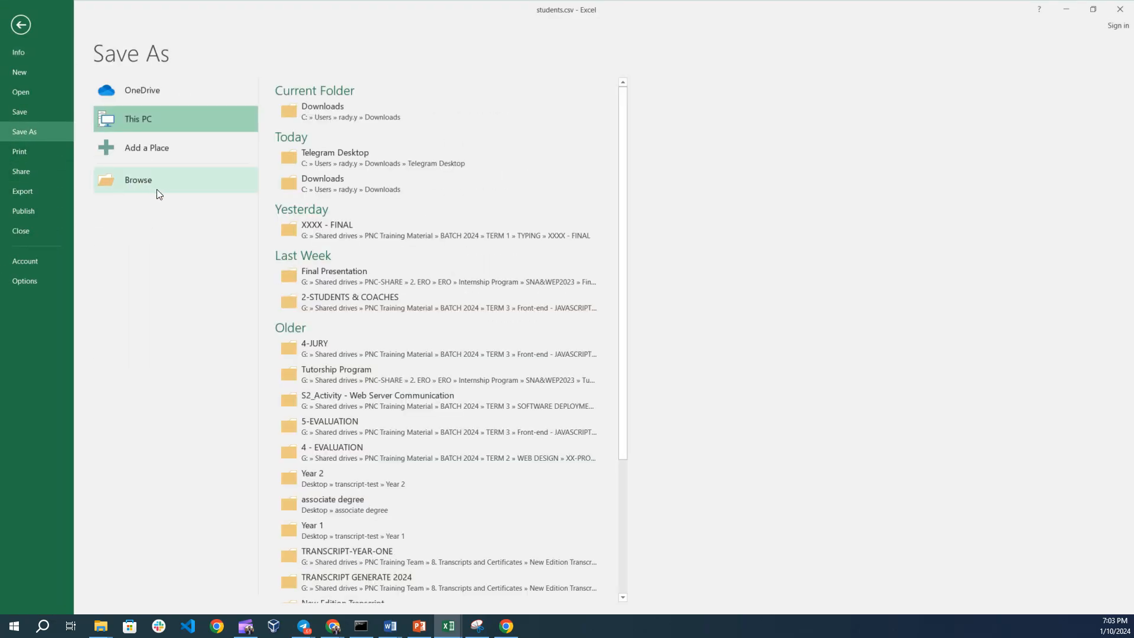
pyautogui.click(343, 181)
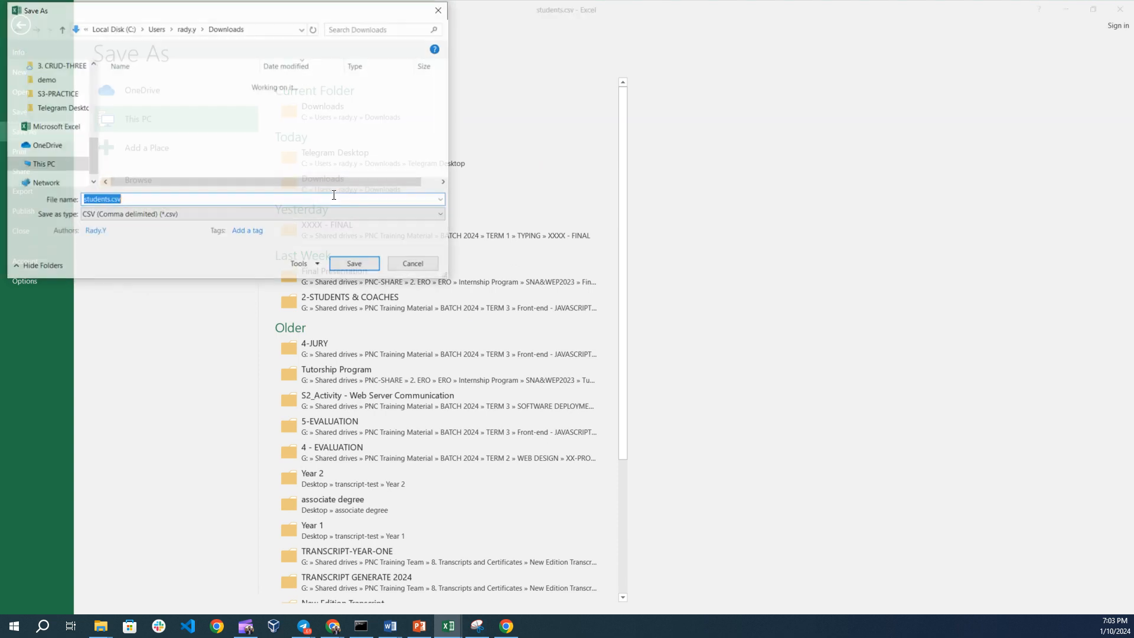
pyautogui.click(141, 215)
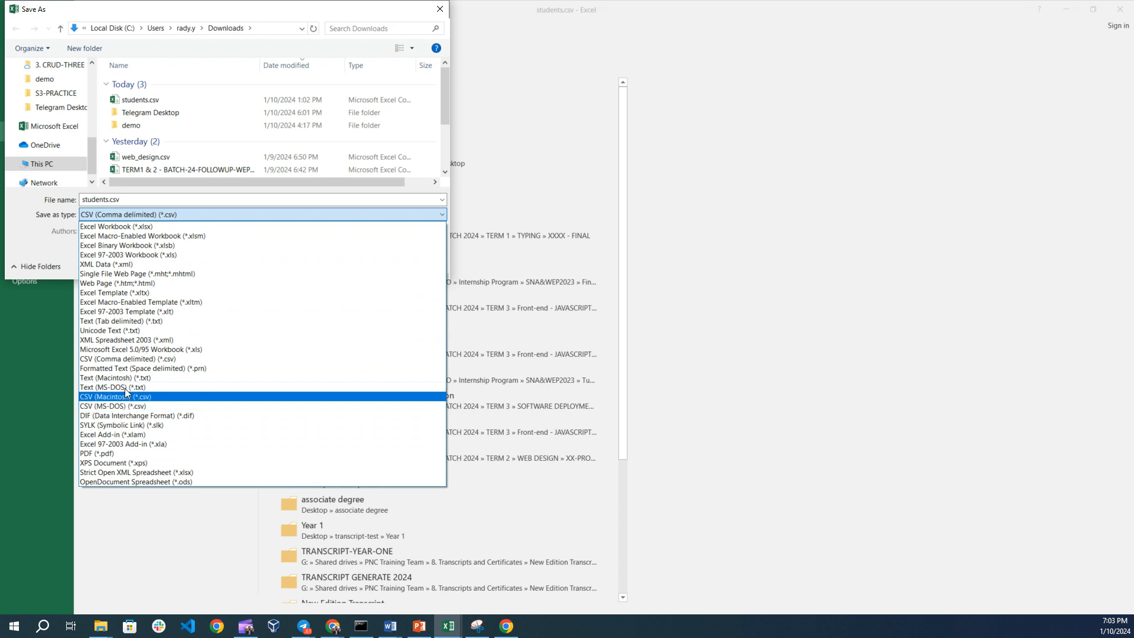
pyautogui.click(441, 12)
pyautogui.click(441, 11)
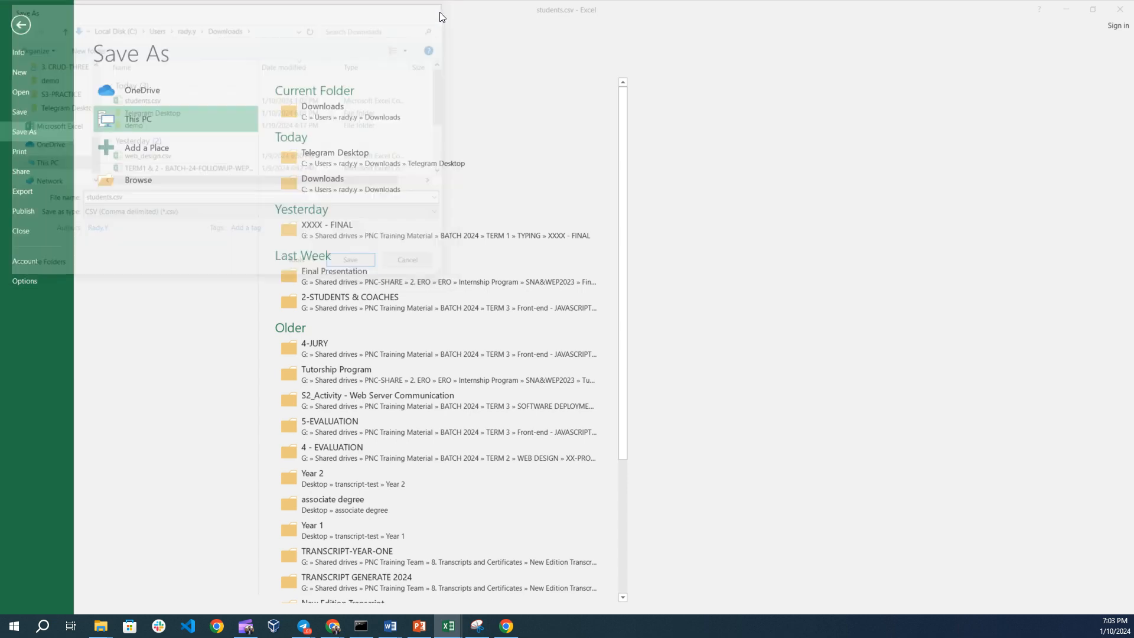
pyautogui.click(17, 24)
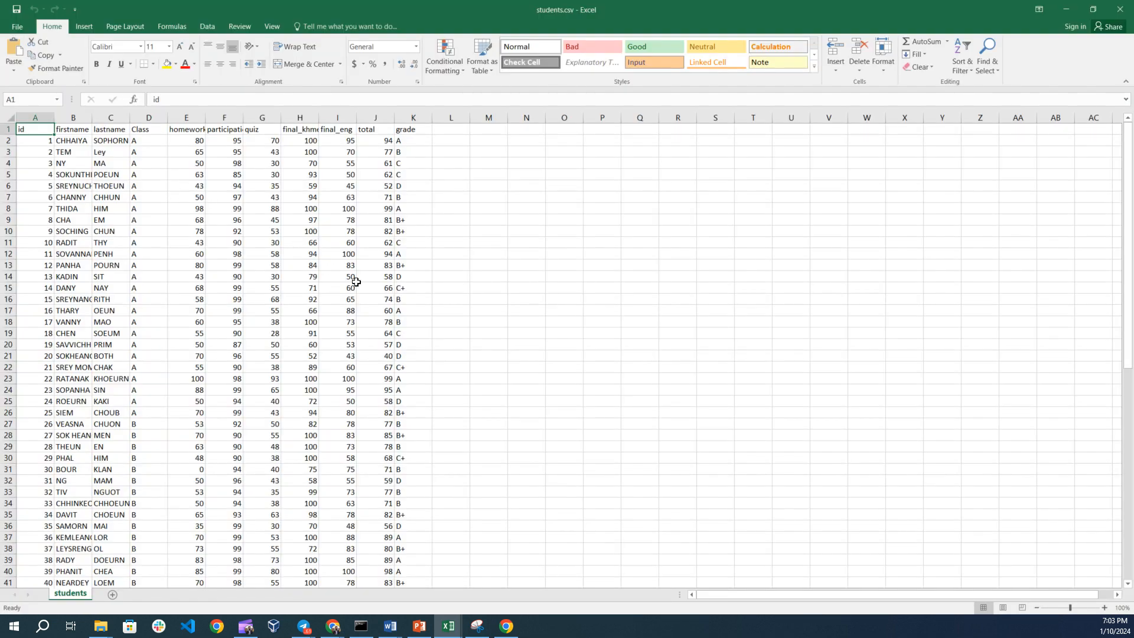
# - Widen the final_khmer column to fit its full heading and select the header row from id to grade
pyautogui.click(431, 271)
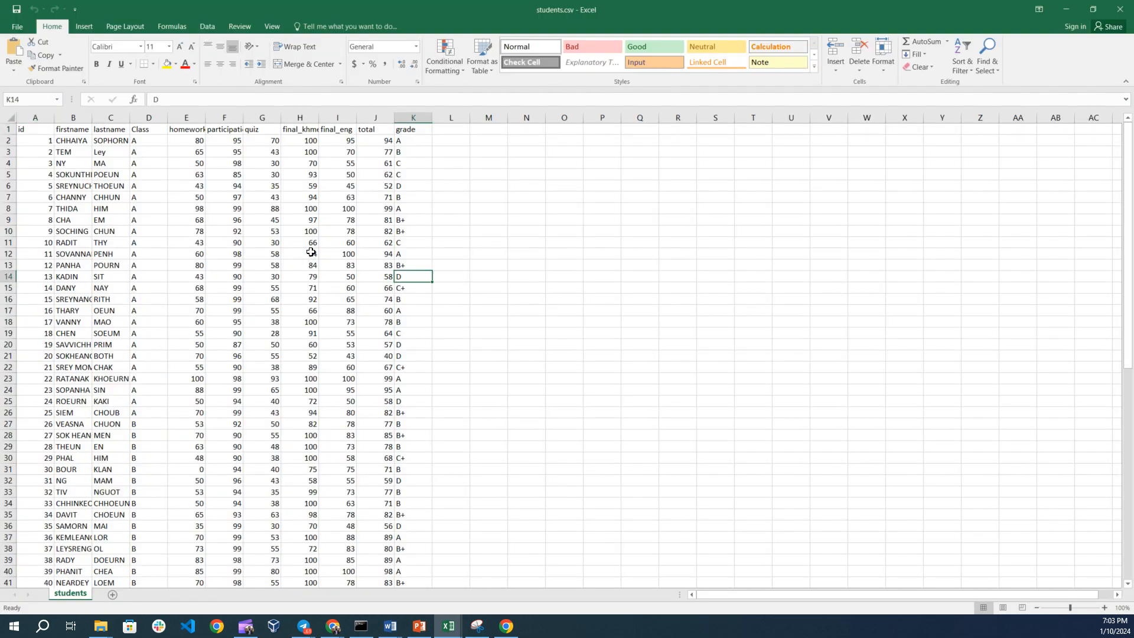
pyautogui.moveTo(316, 118); pyautogui.dragTo(345, 119)
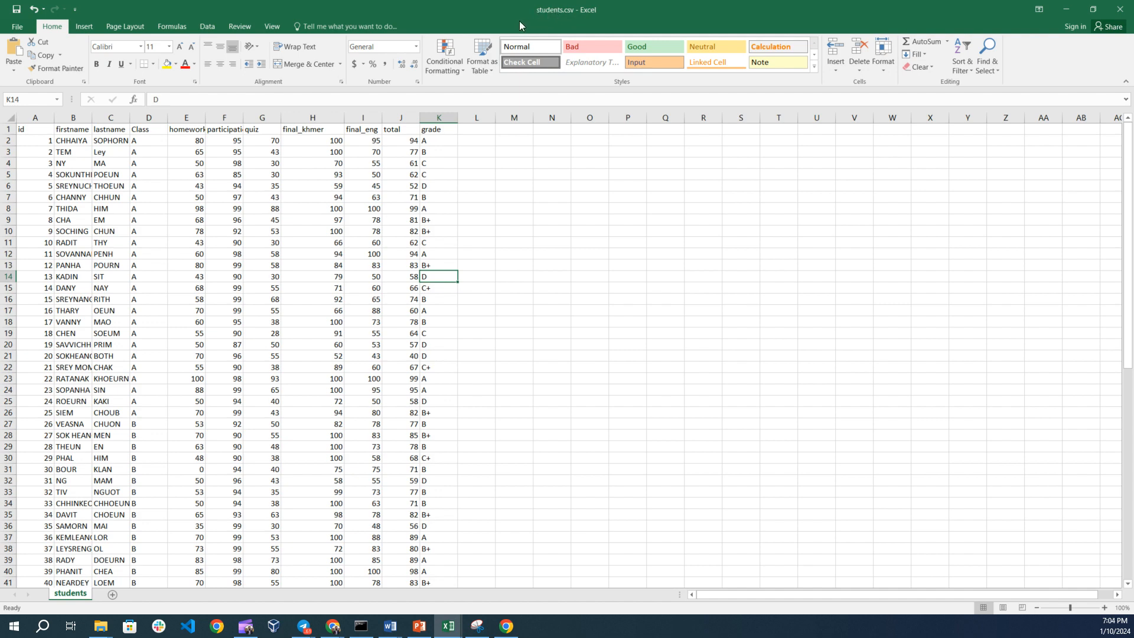
pyautogui.click(153, 235)
pyautogui.moveTo(26, 130); pyautogui.dragTo(428, 131)
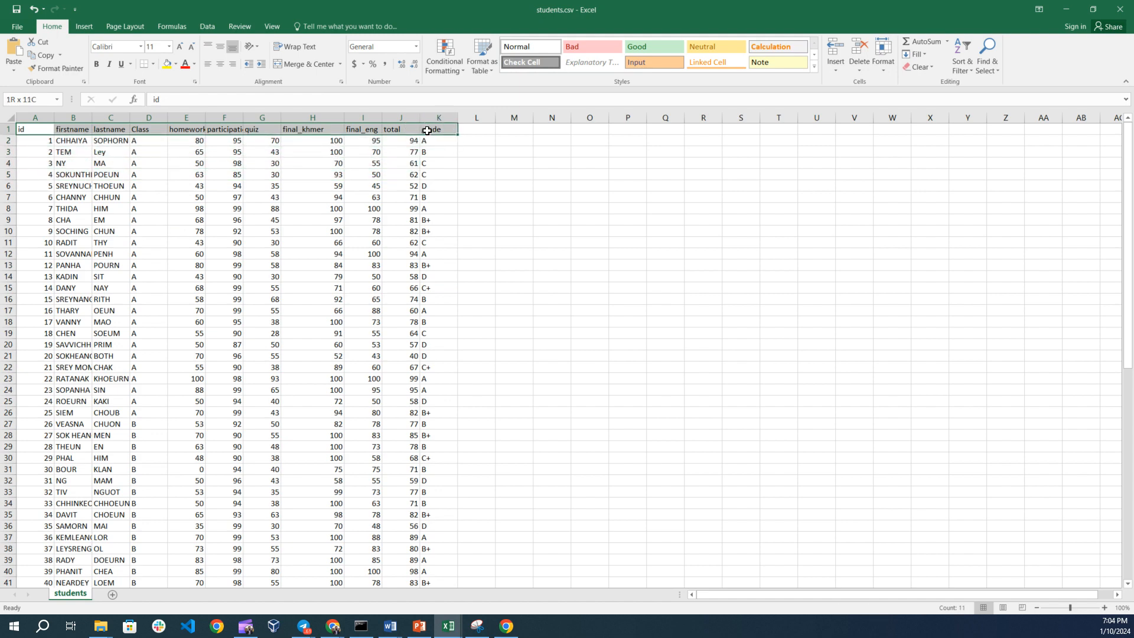
pyautogui.click(278, 196)
pyautogui.click(32, 133)
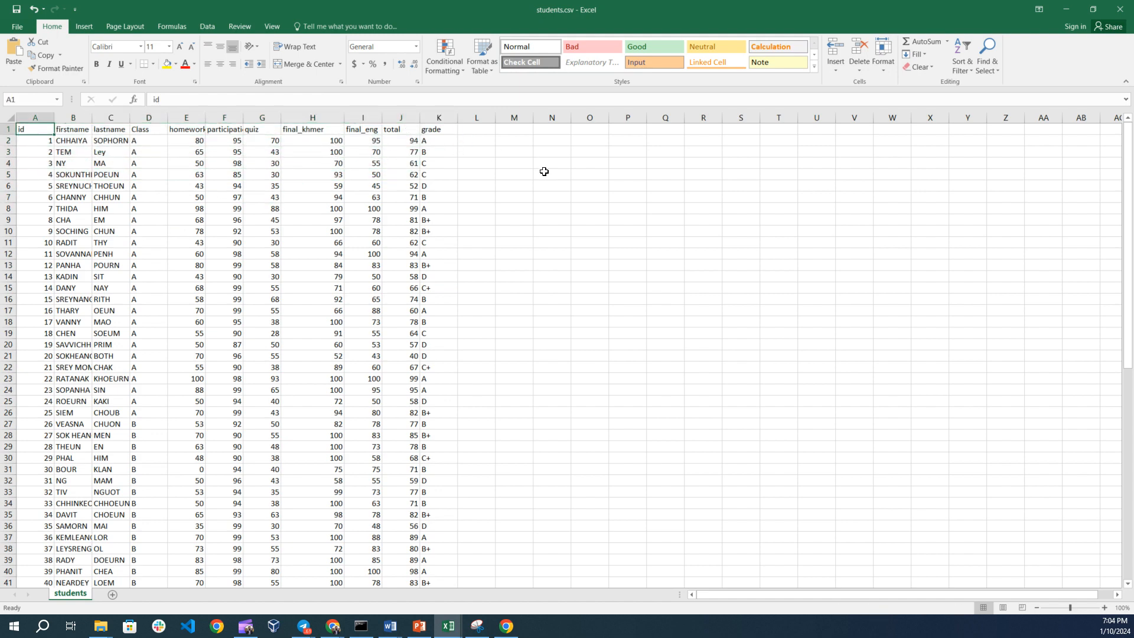
# - Examine the table's headings and student records, highlighting the range from the id heading through row 37 of the grade column
pyautogui.click(251, 255)
pyautogui.click(38, 126)
pyautogui.click(112, 127)
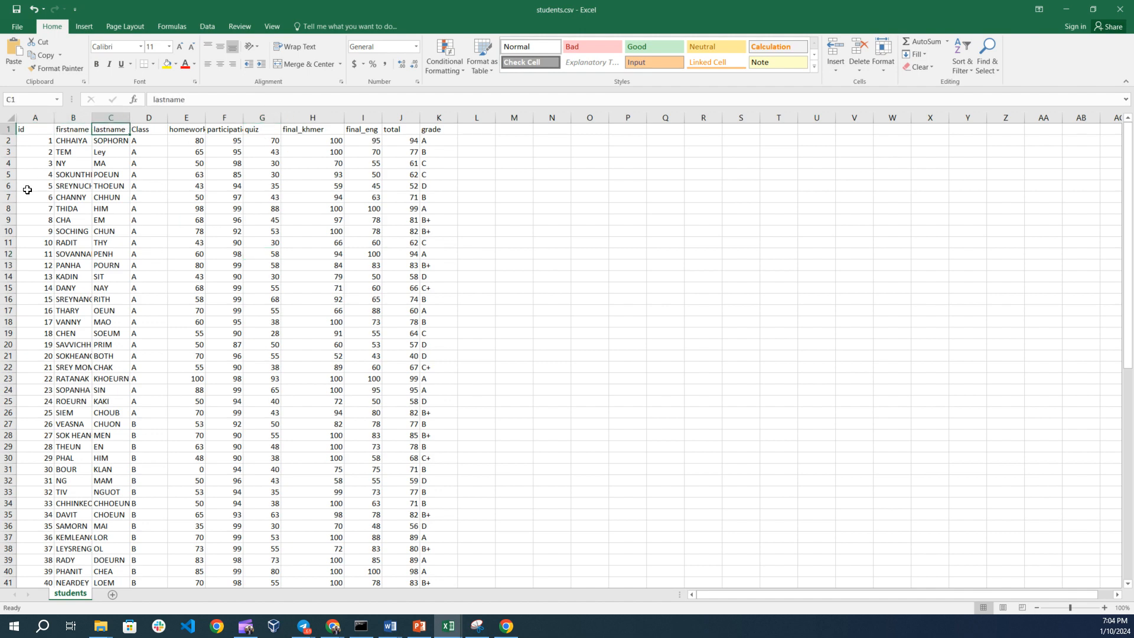
pyautogui.click(172, 246)
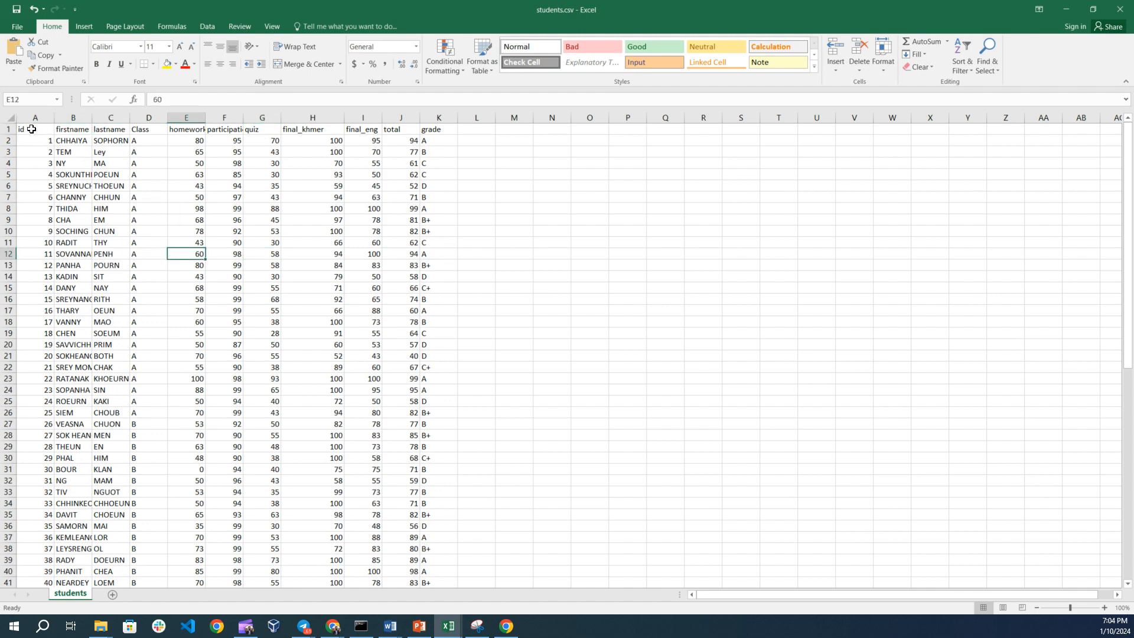
pyautogui.moveTo(36, 130); pyautogui.dragTo(456, 539)
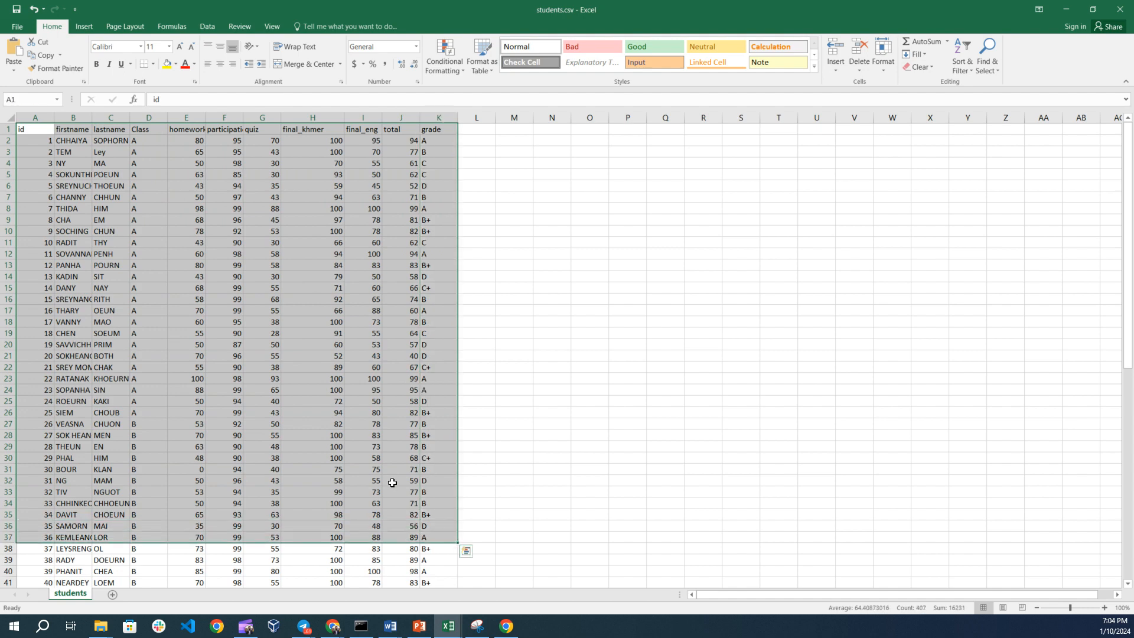
pyautogui.click(318, 384)
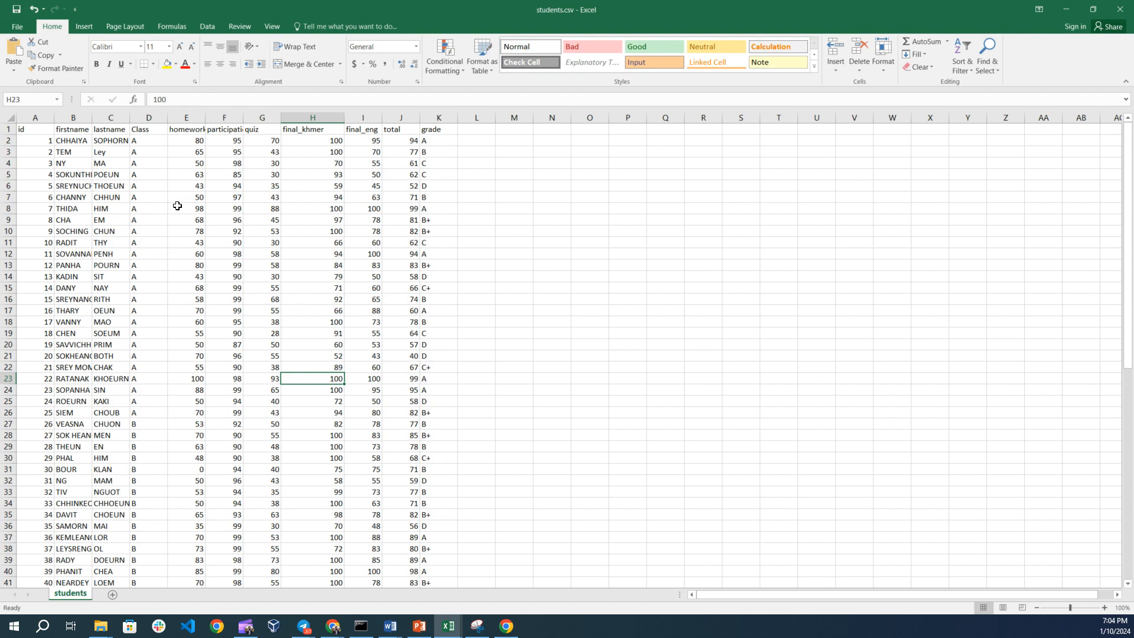
pyautogui.click(17, 9)
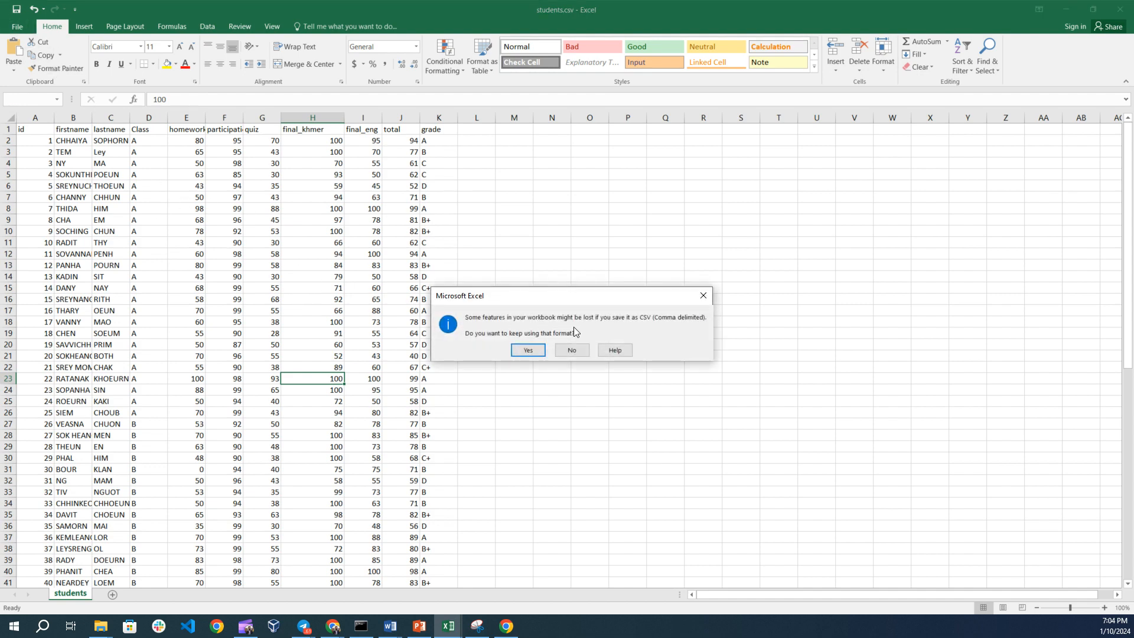
pyautogui.click(702, 296)
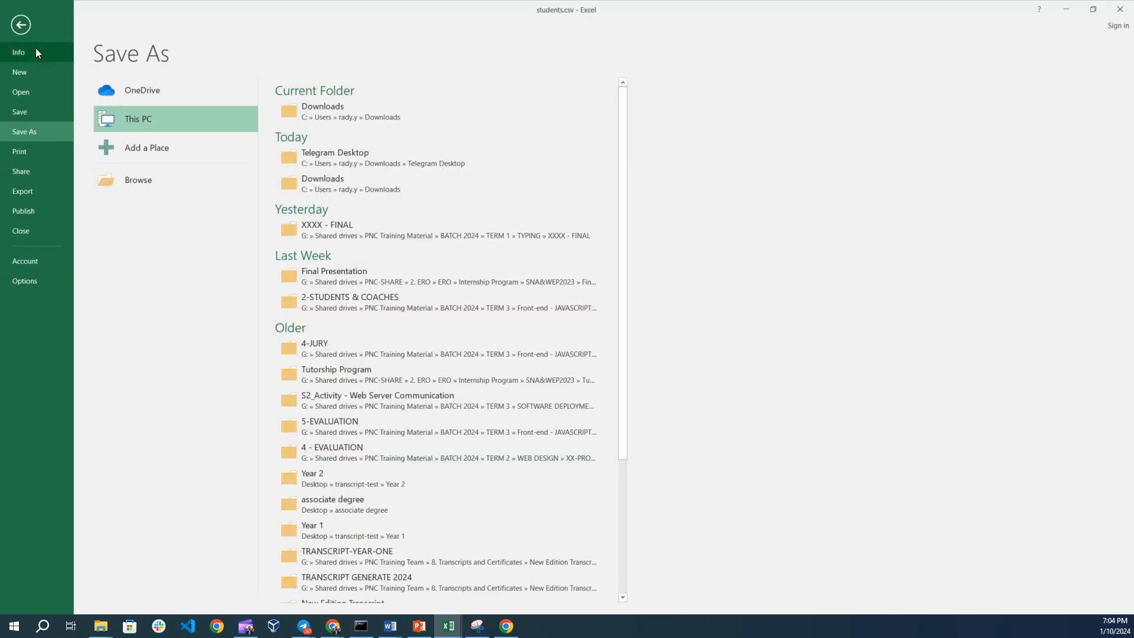
pyautogui.press('Escape')
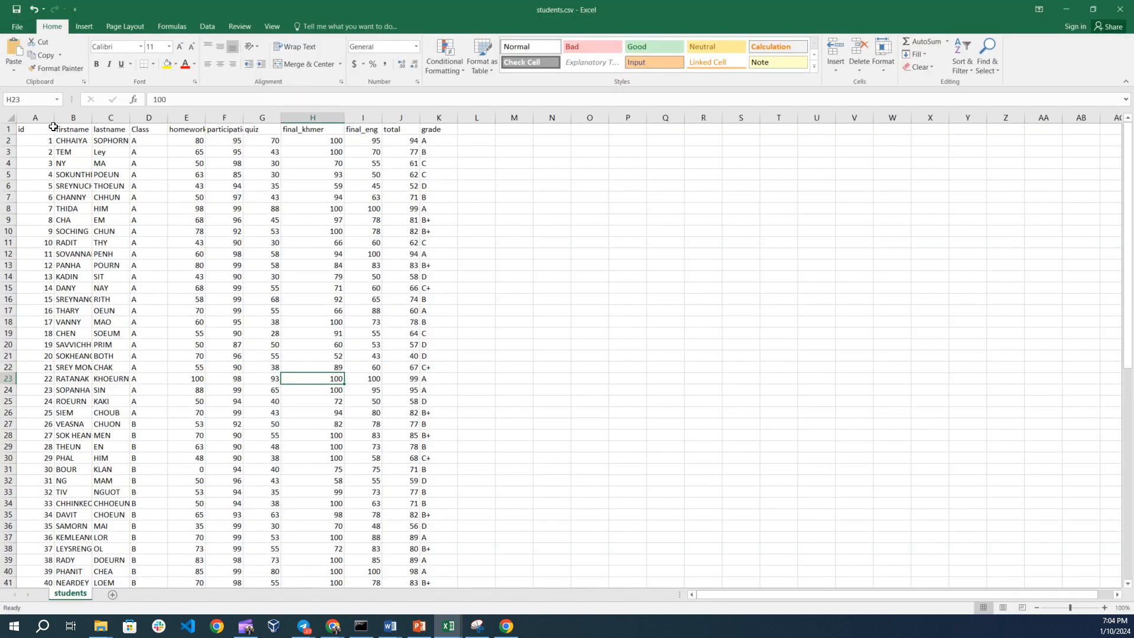
# - Go through the column headings in row 1, from id and firstname to homework and grade
pyautogui.click(35, 127)
pyautogui.click(63, 128)
pyautogui.click(110, 139)
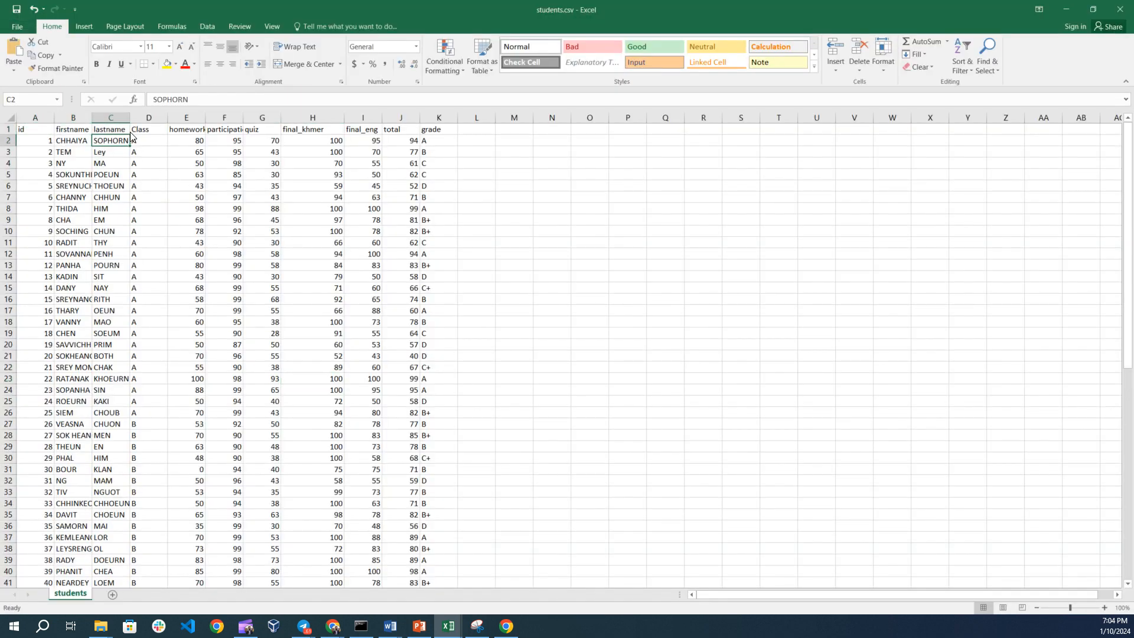
pyautogui.click(235, 132)
pyautogui.click(142, 130)
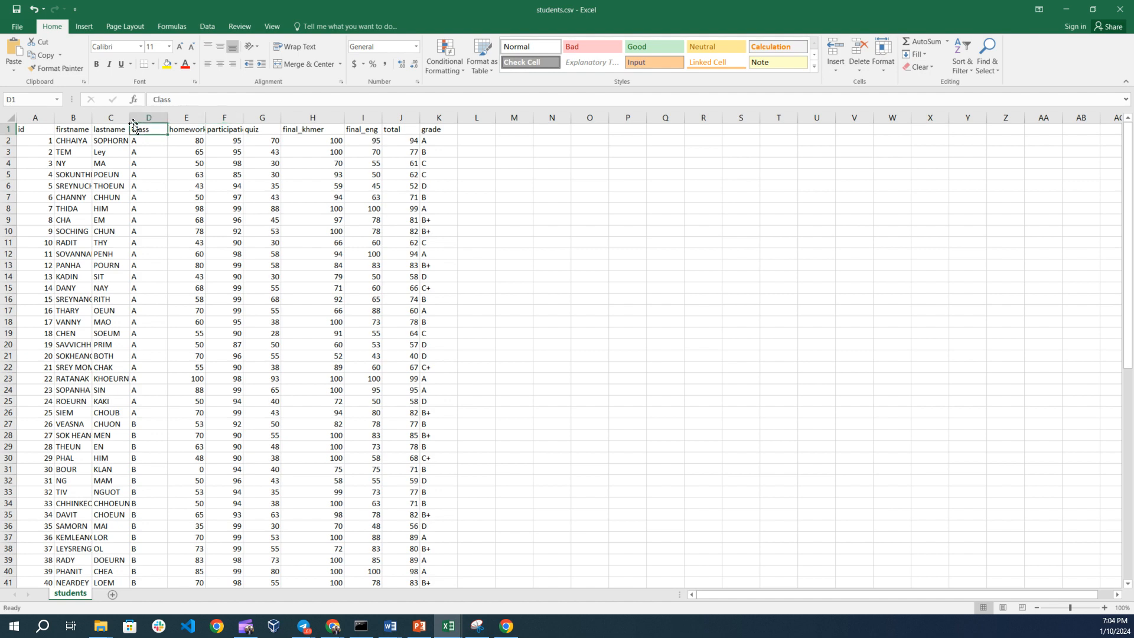
pyautogui.click(190, 133)
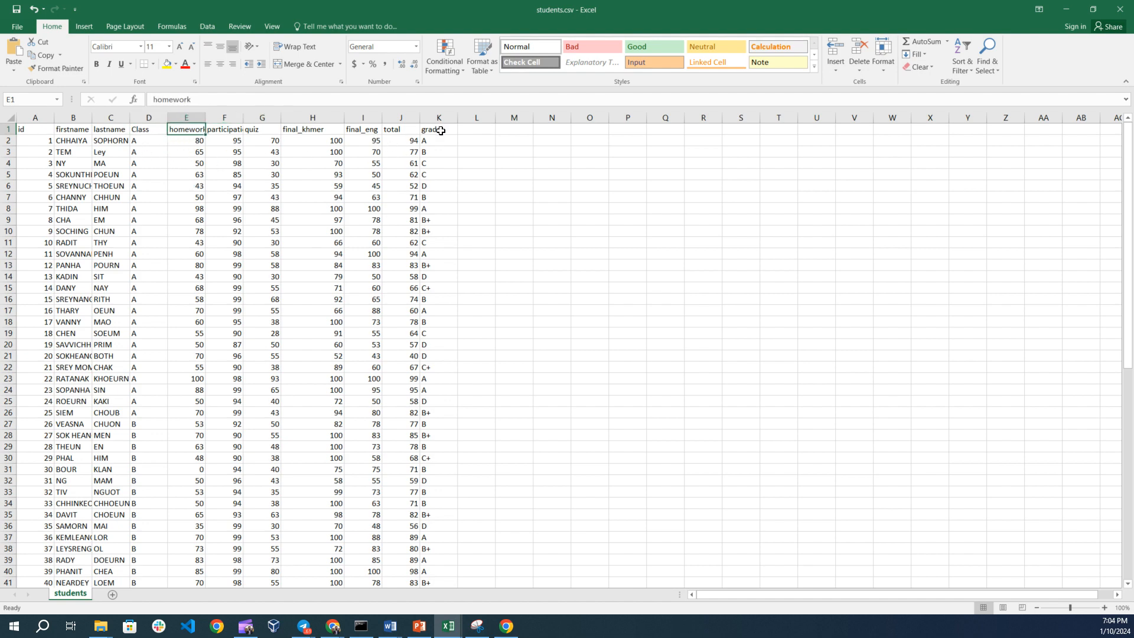
pyautogui.moveTo(441, 131); pyautogui.dragTo(118, 141)
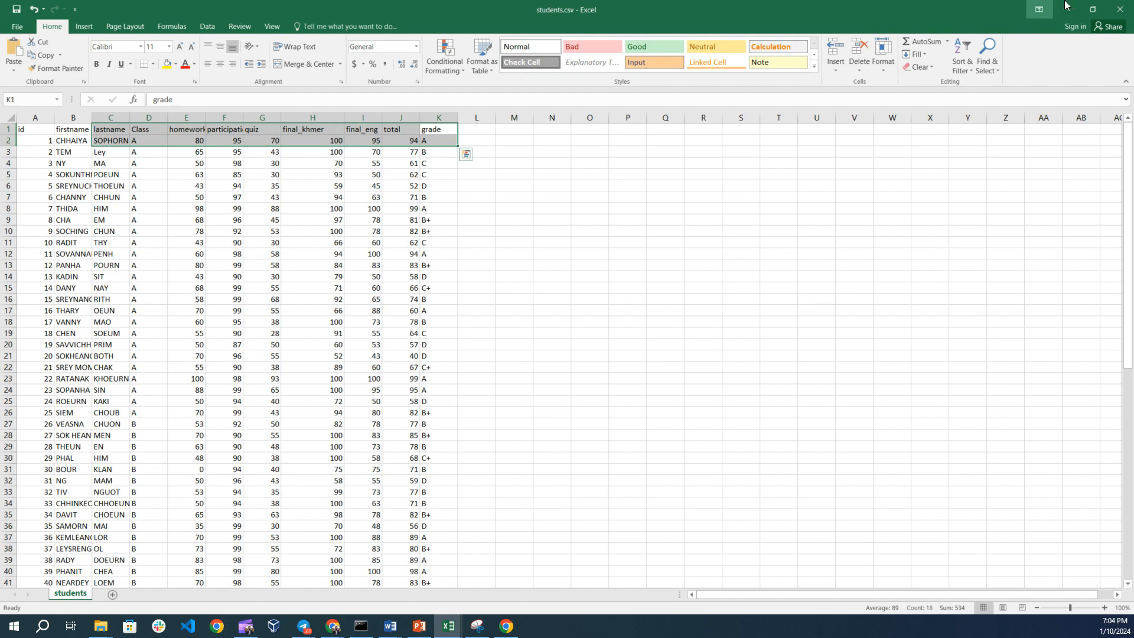
# - Close the students.csv workbook and enlarge the phpMyAdmin page to 125%
pyautogui.click(1120, 10)
pyautogui.click(564, 327)
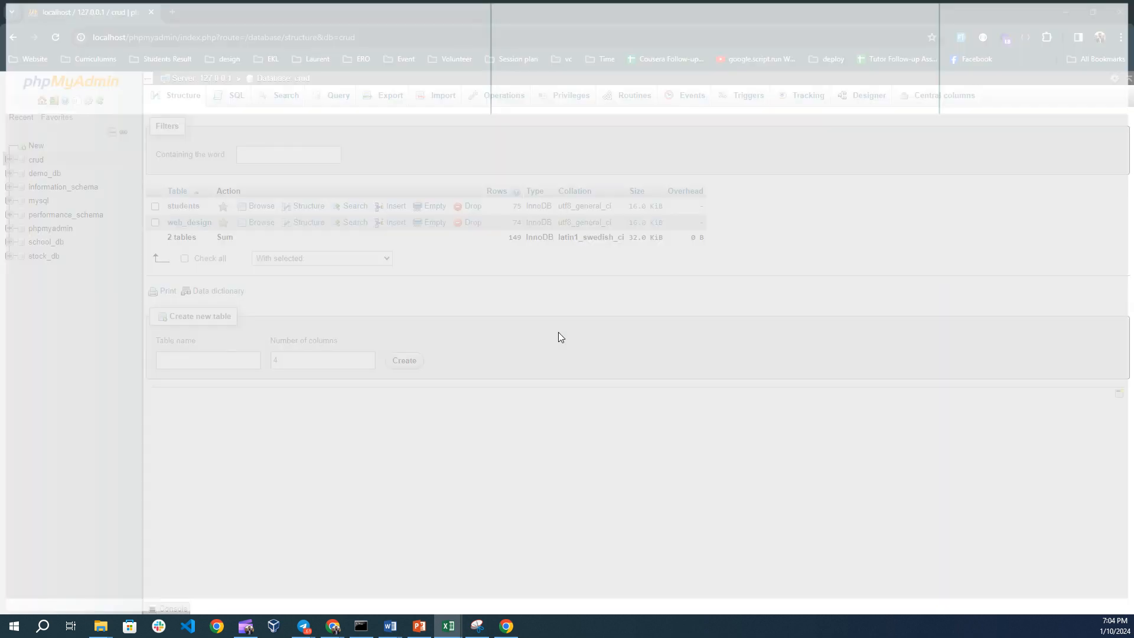
pyautogui.click(195, 361)
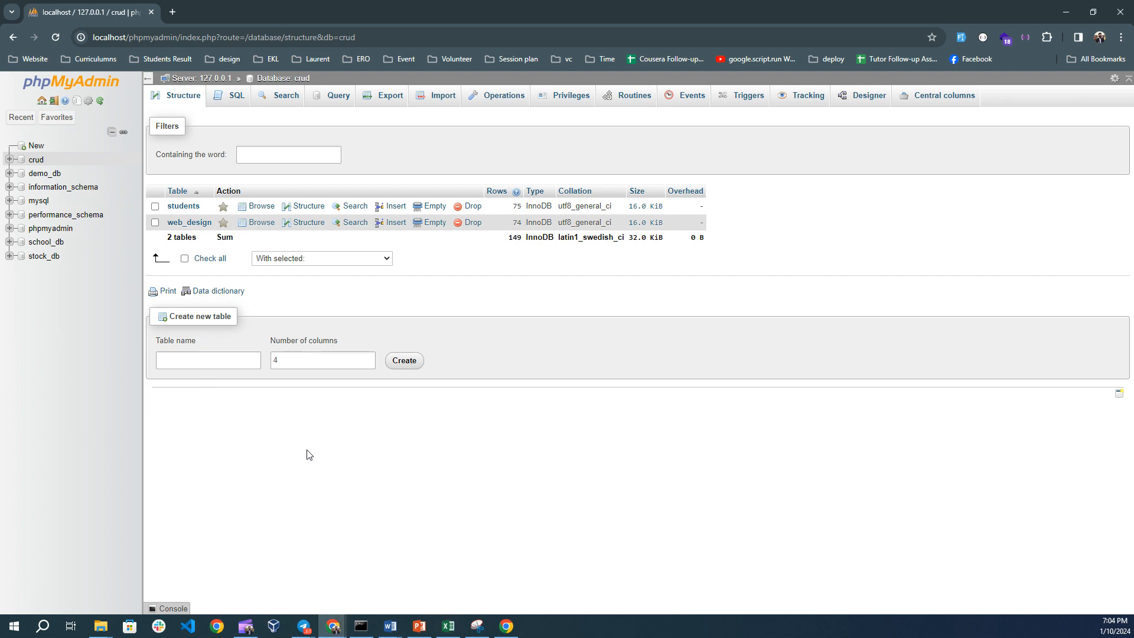
pyautogui.hotkey('ctrl', '+')
pyautogui.hotkey('ctrl', '+')
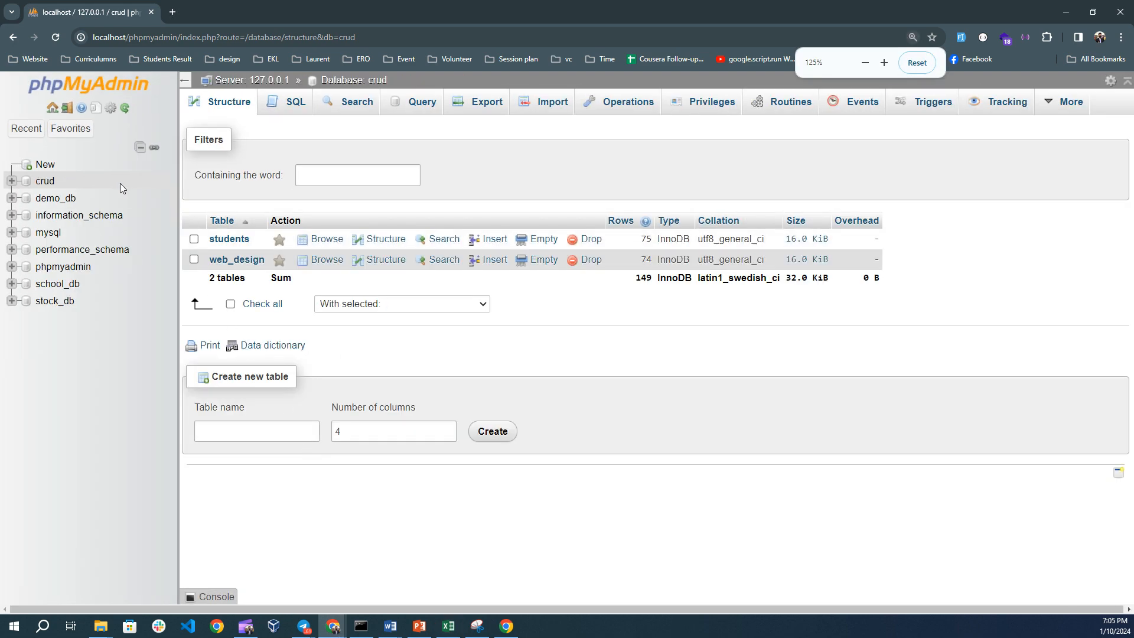
# - Create a new database named data_db with the latin1_swedish_ci collation
pyautogui.click(44, 164)
pyautogui.click(248, 225)
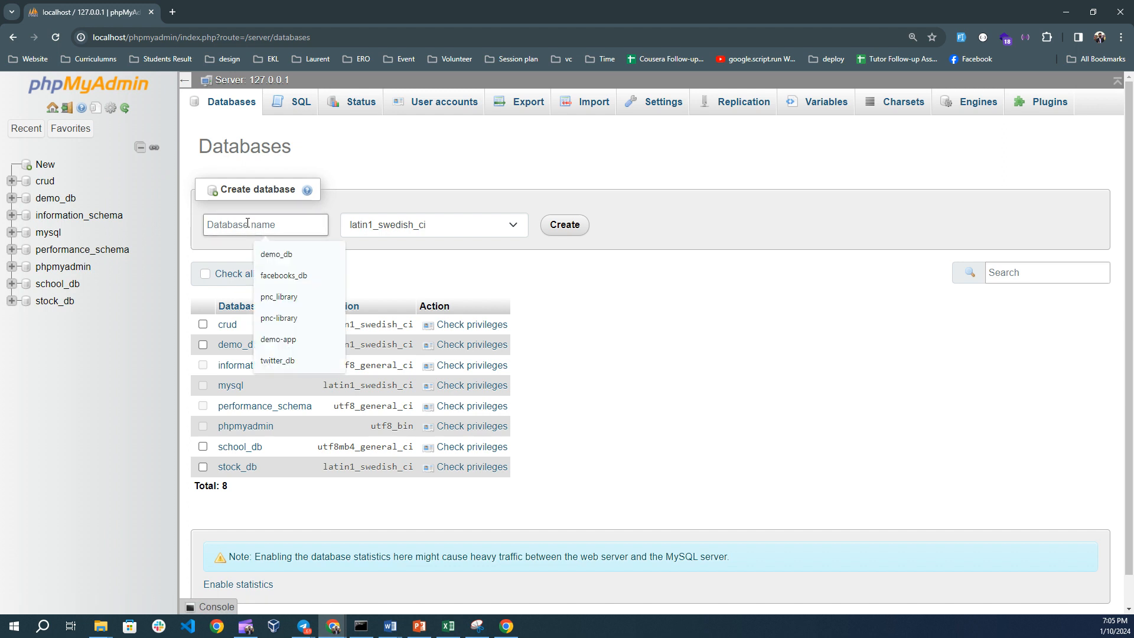
pyautogui.write('data_db')
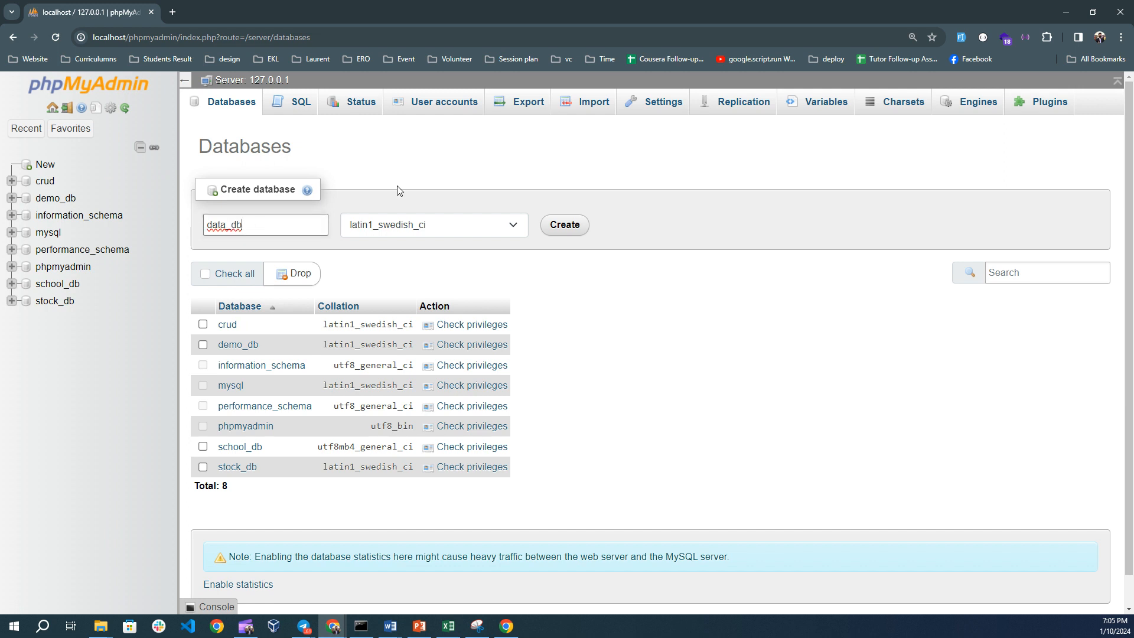
pyautogui.click(571, 228)
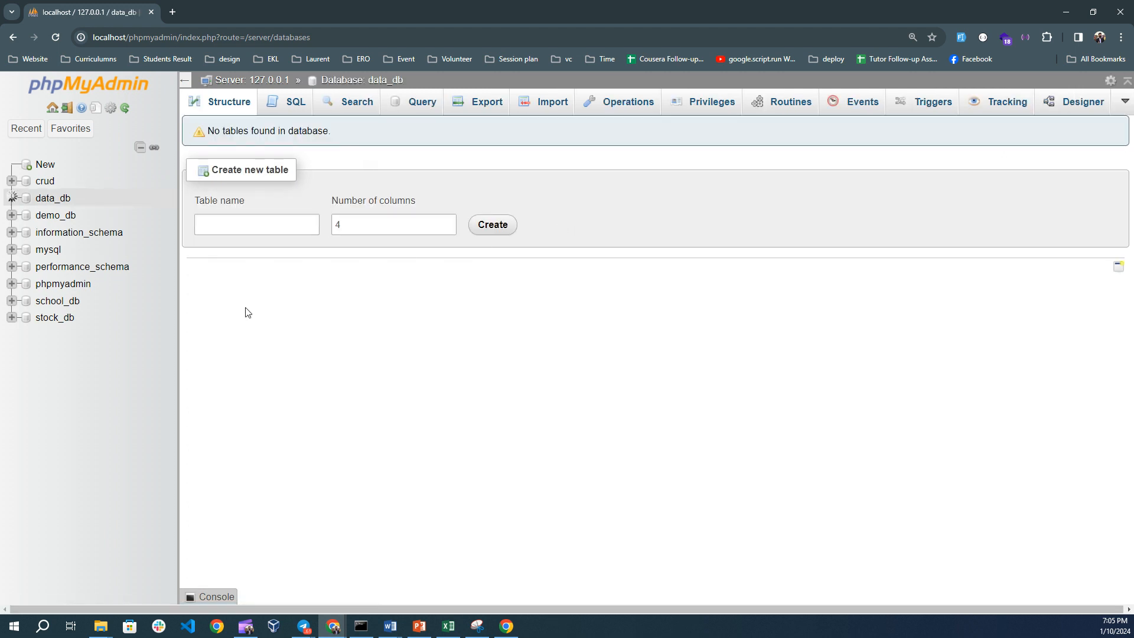
# - Choose students.csv from the Downloads folder as the file to import into the data_db database
pyautogui.click(49, 199)
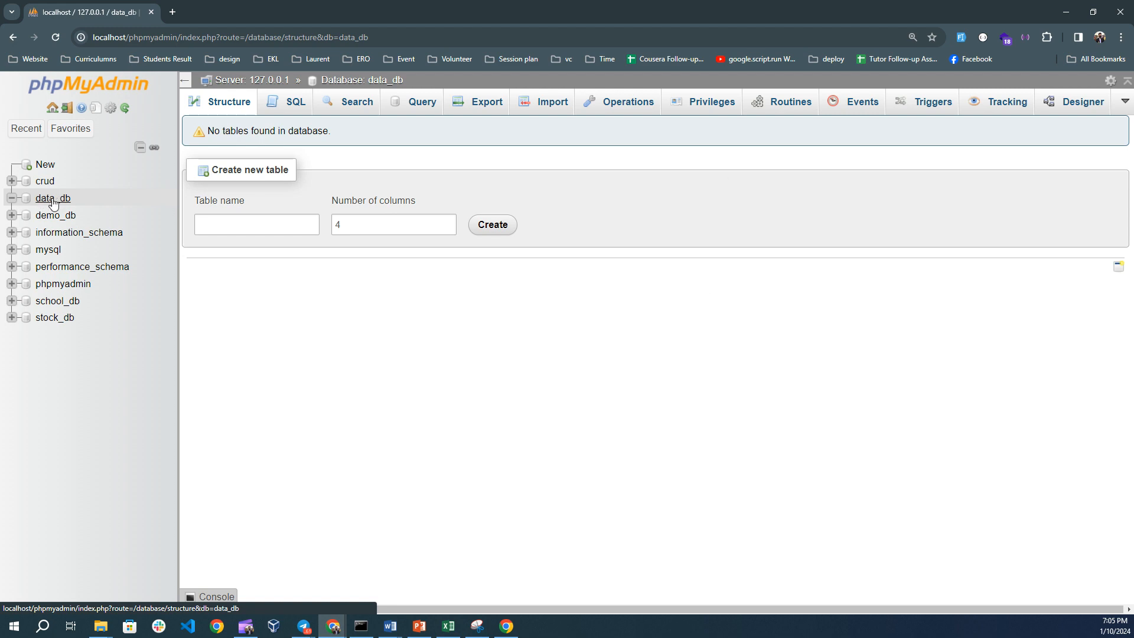
pyautogui.click(566, 105)
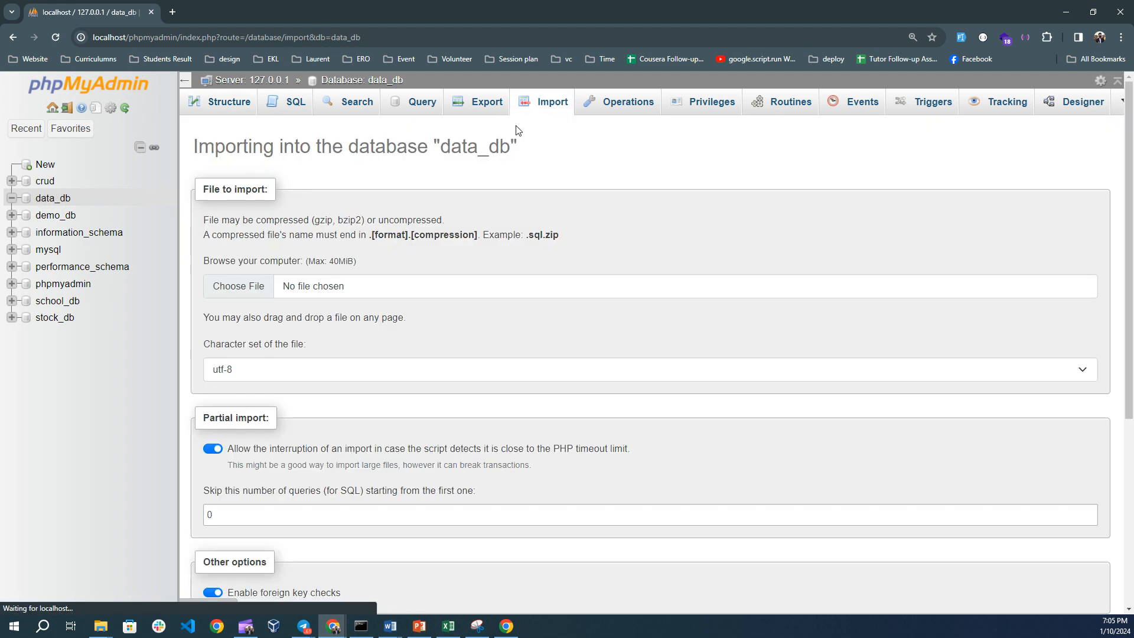
pyautogui.click(252, 290)
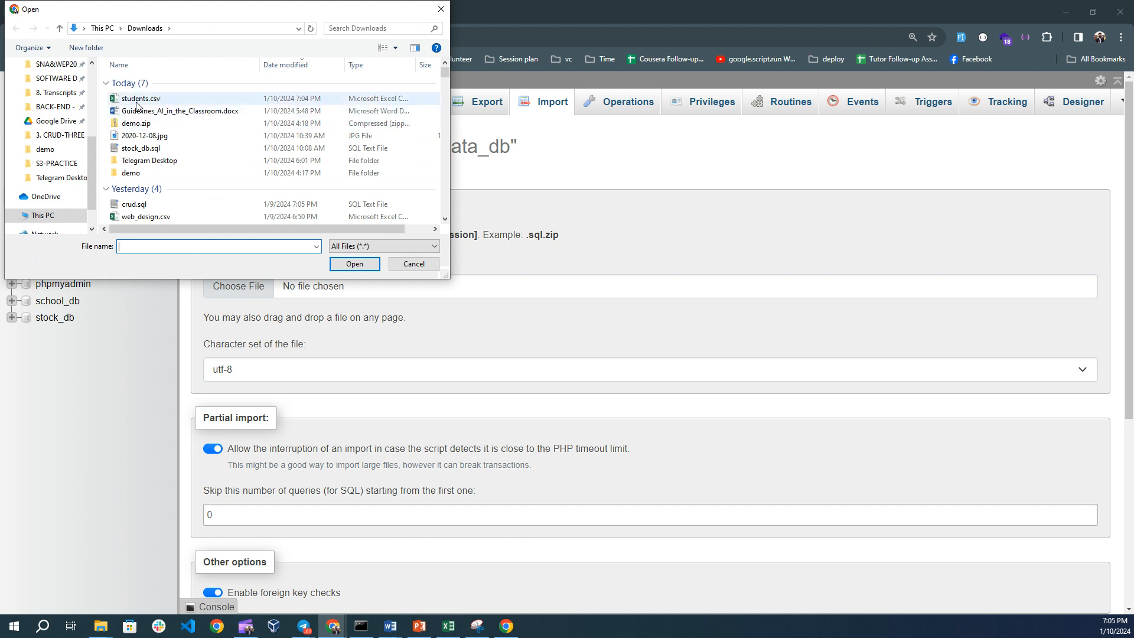
pyautogui.click(137, 101)
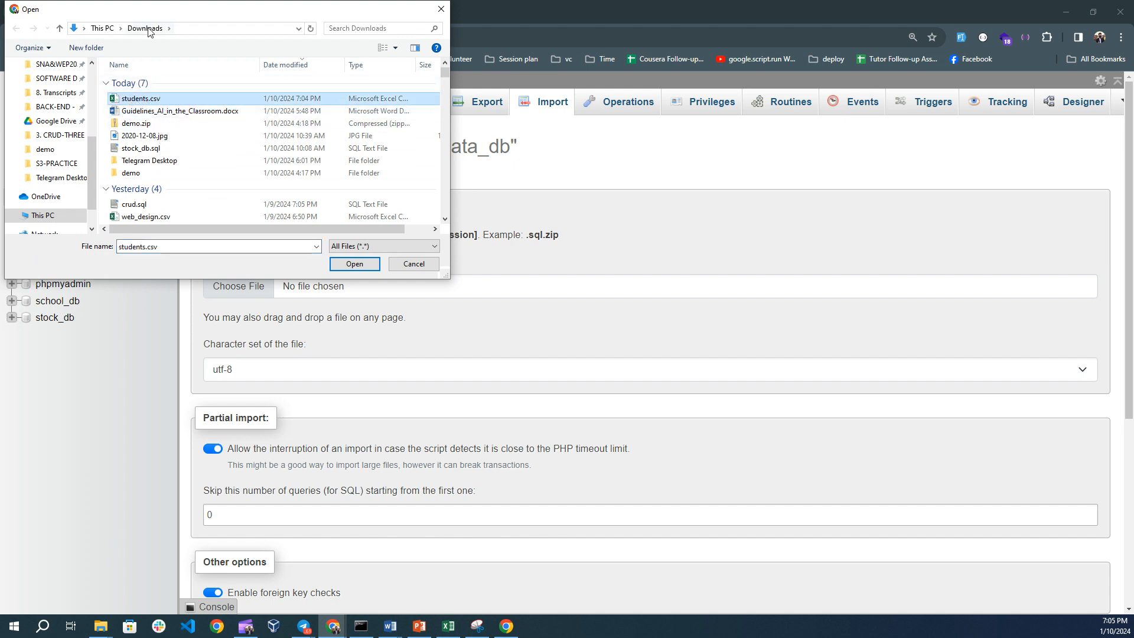
pyautogui.doubleClick(144, 101)
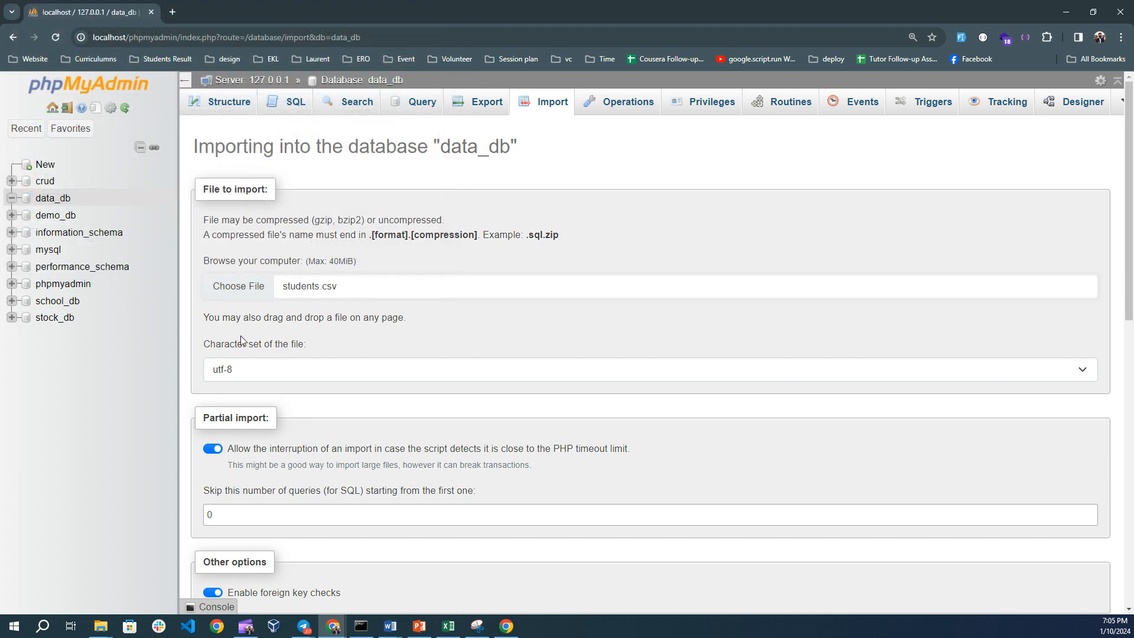
# - Import the file with its first line treated as the table column names
pyautogui.scroll(-10, 240, 335)
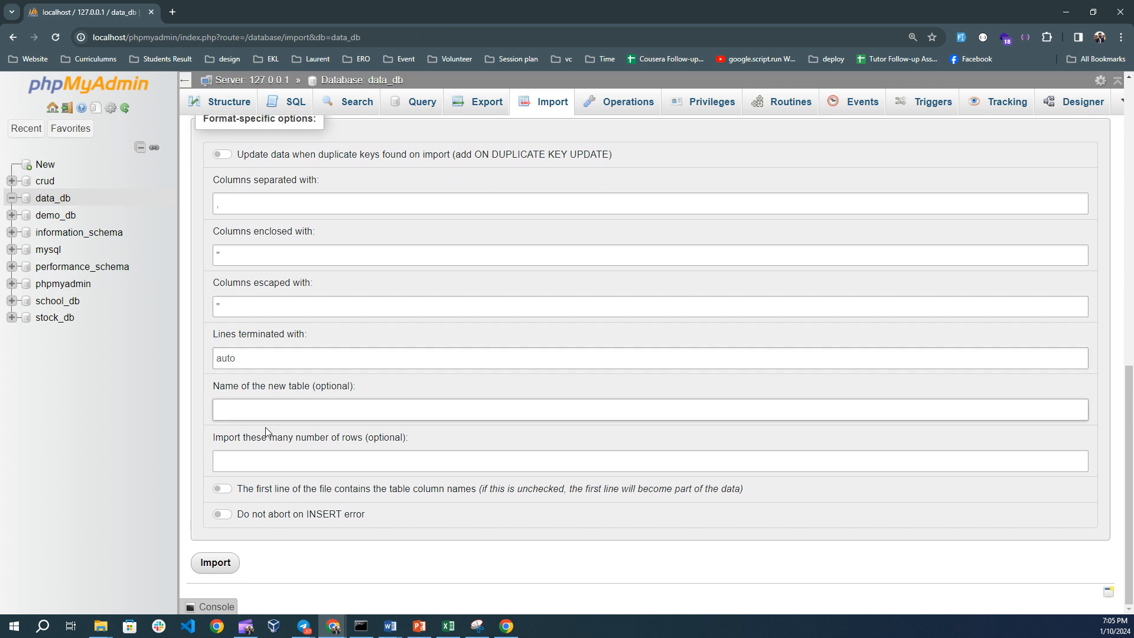
pyautogui.moveTo(270, 493); pyautogui.dragTo(474, 492)
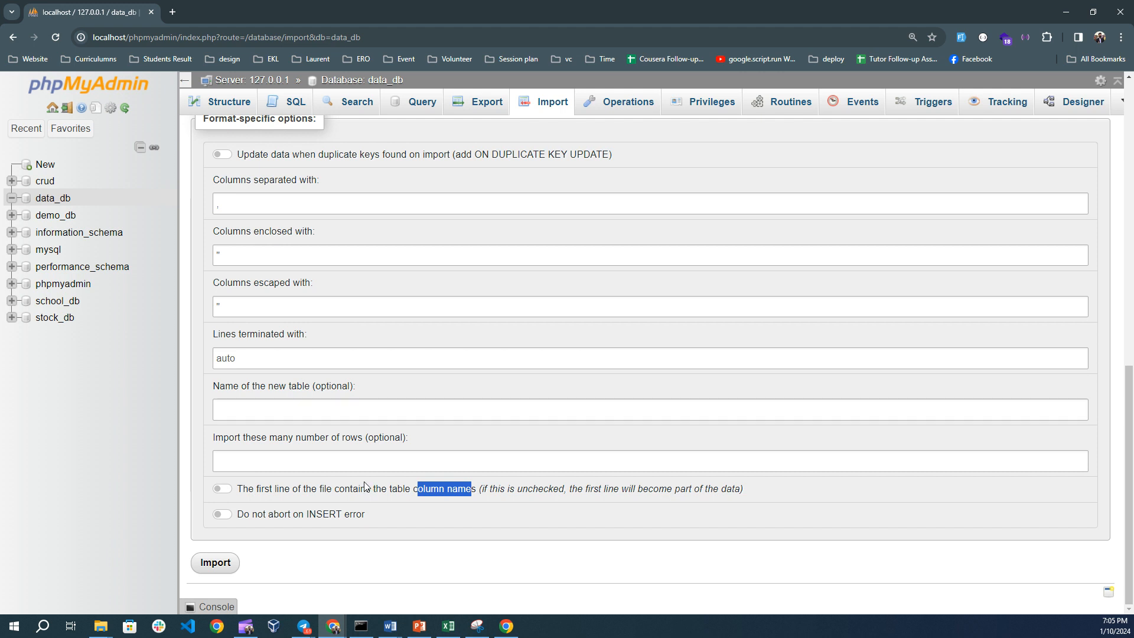
pyautogui.click(224, 489)
pyautogui.click(220, 563)
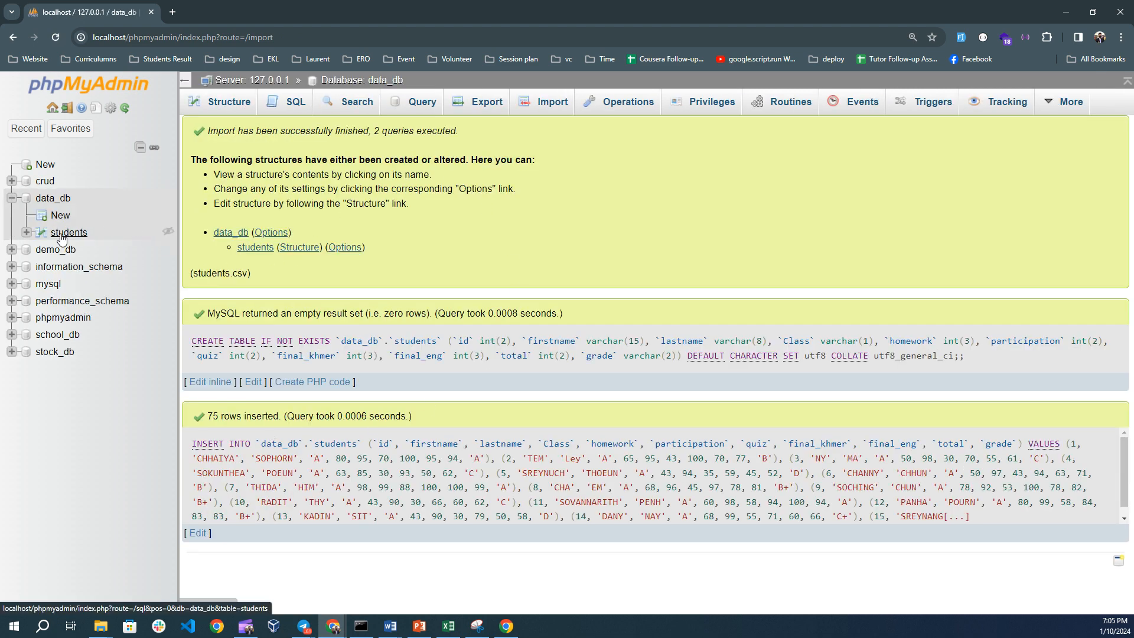
# - Open the imported students table in data_db and look over its columns and first records
pyautogui.click(69, 232)
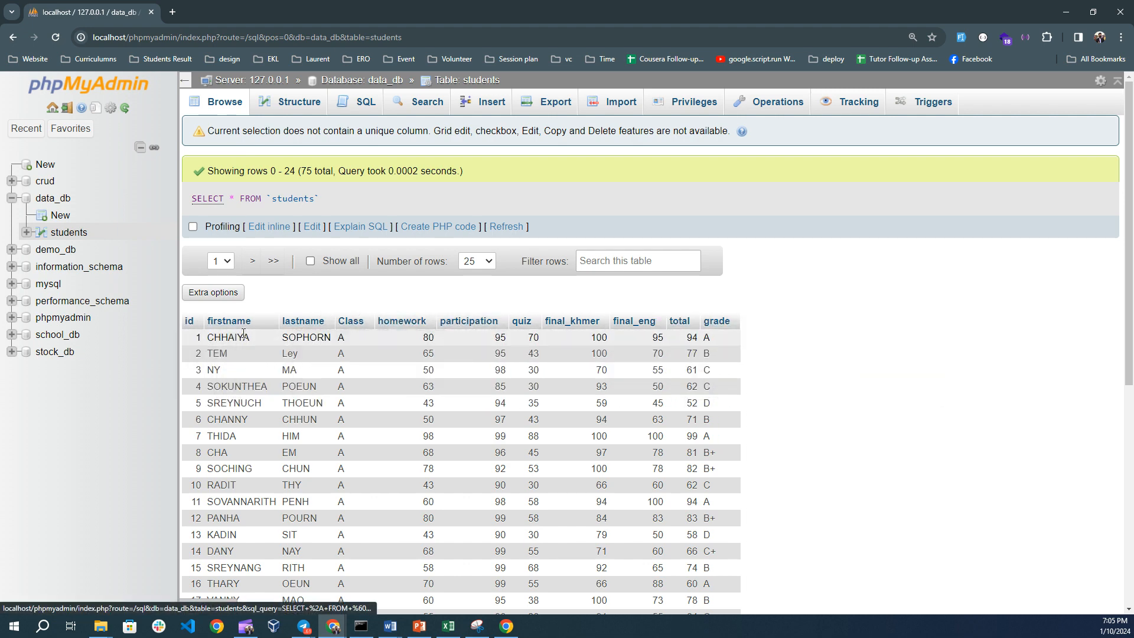
pyautogui.scroll(-6, 363, 462)
pyautogui.scroll(5, 445, 397)
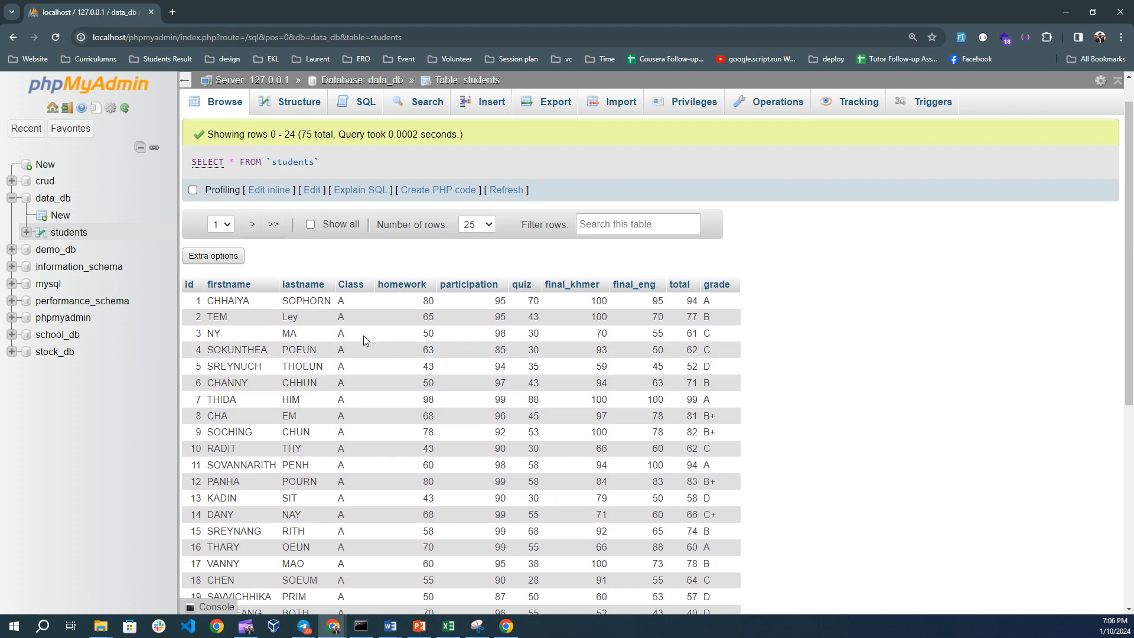
# - Set the number of rows shown to 100 and look through the student records down to the last one
pyautogui.scroll(-5, 461, 442)
pyautogui.click(480, 439)
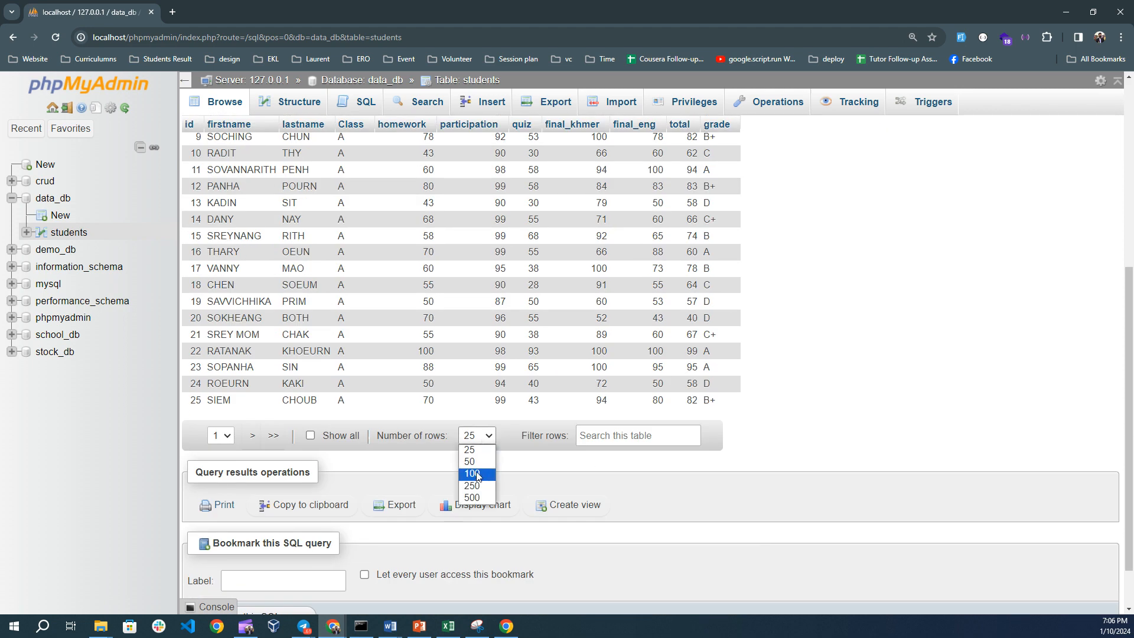
pyautogui.click(477, 475)
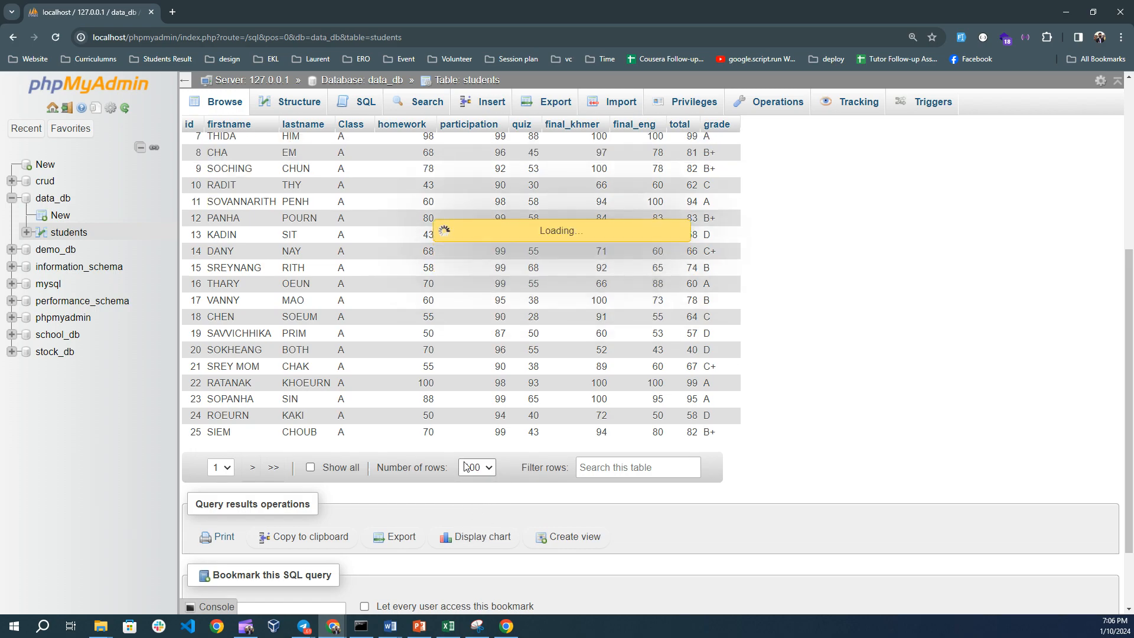
pyautogui.scroll(-15, 402, 397)
pyautogui.scroll(-5, 399, 394)
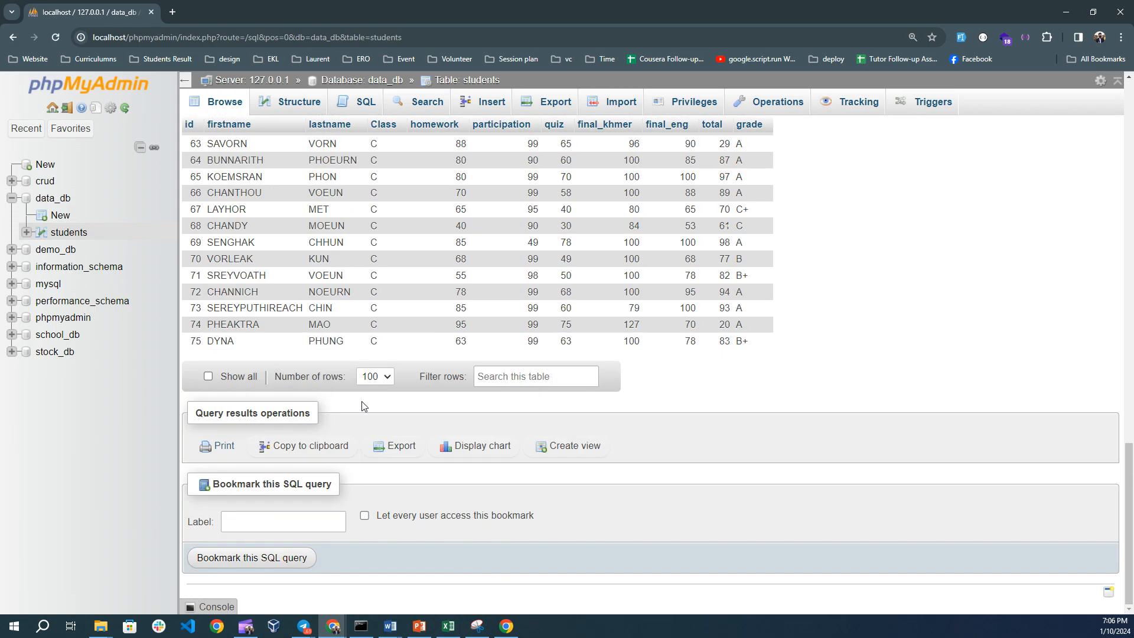
pyautogui.scroll(20, 300, 388)
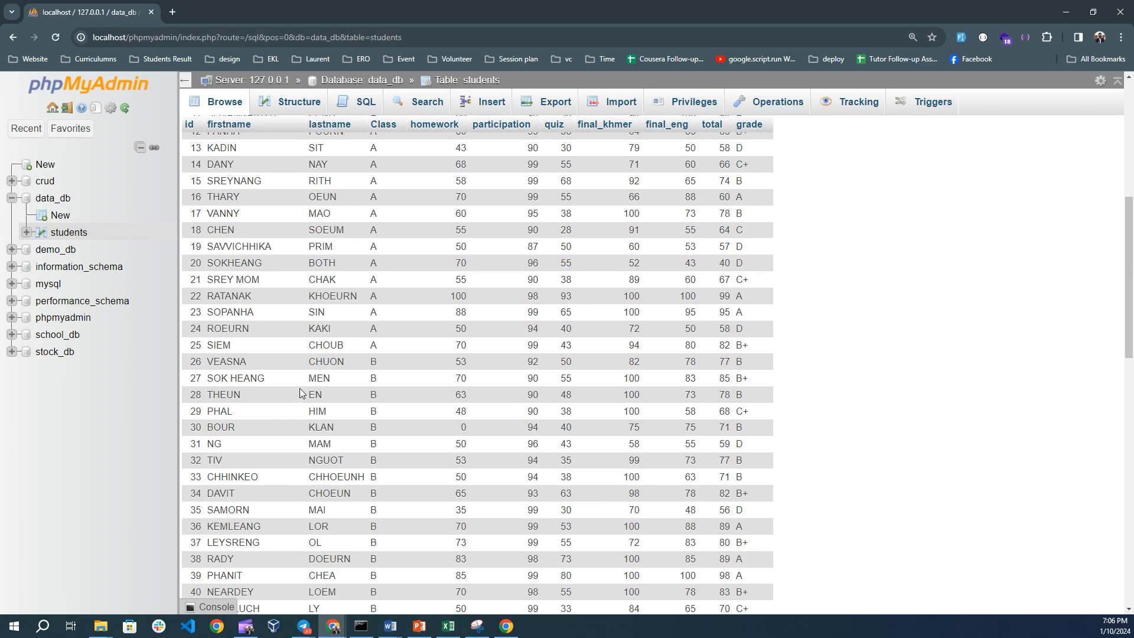